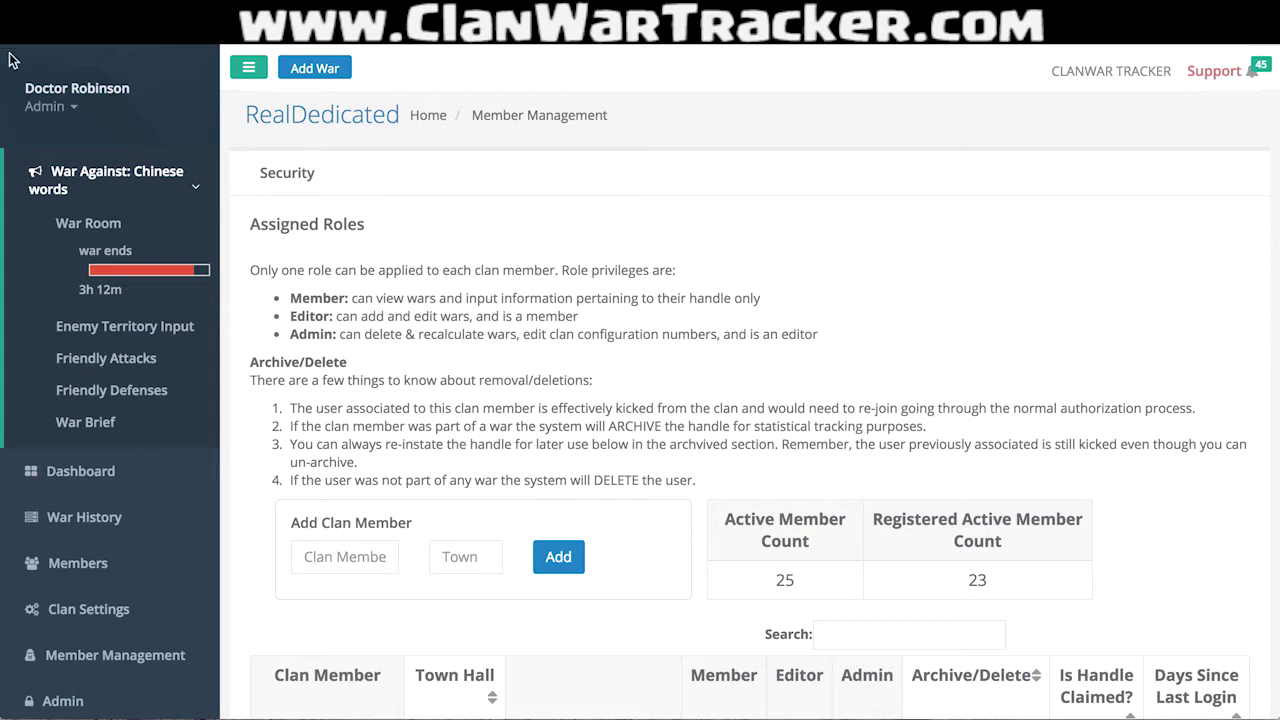
- Collapse the current war's submenu and review the assigned role descriptions and the clan member list
{"action": "left_click", "coordinate": [190, 182]}
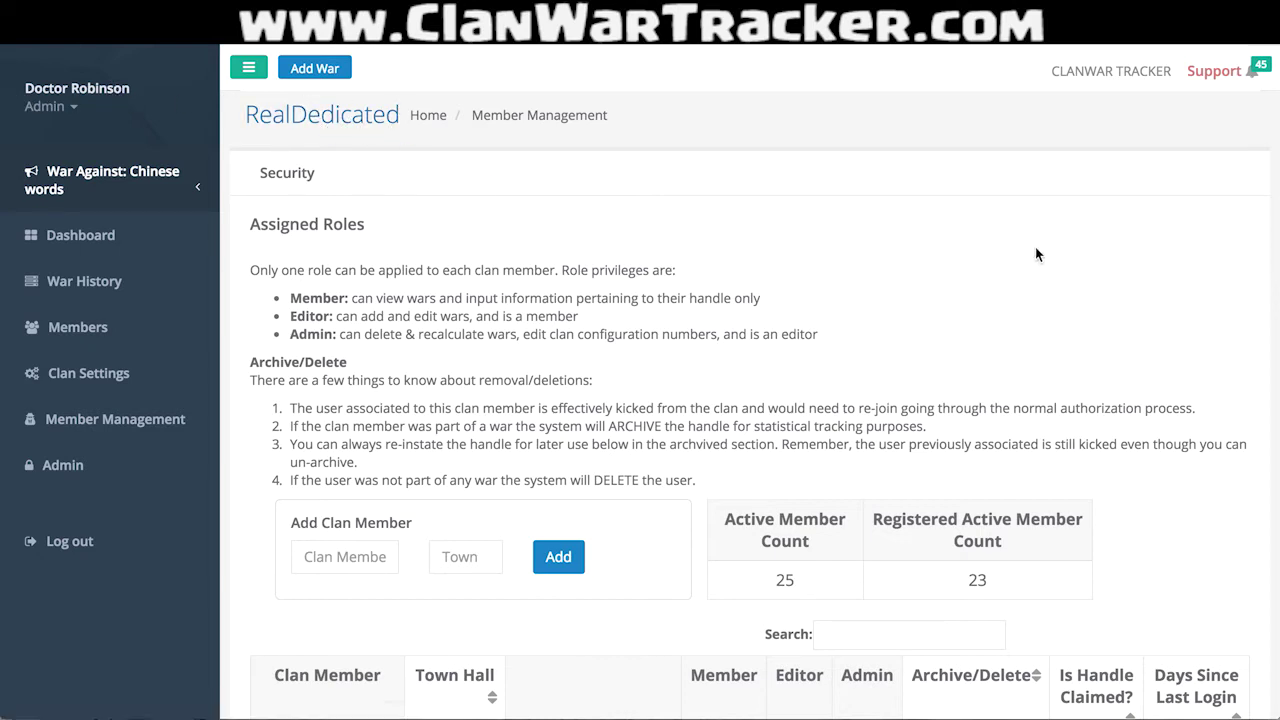
{"action": "scroll", "coordinate": [1128, 278], "scroll_direction": "down", "scroll_amount": 3}
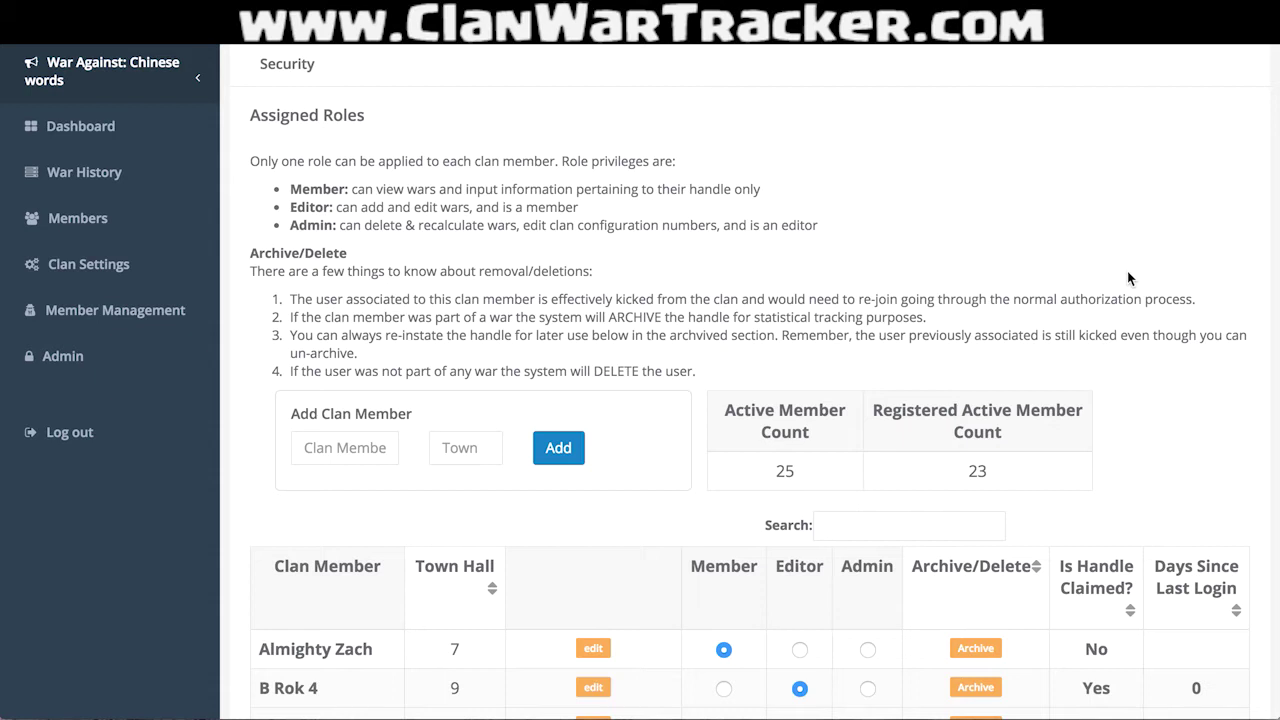
{"action": "scroll", "coordinate": [1128, 278], "scroll_direction": "down", "scroll_amount": 5}
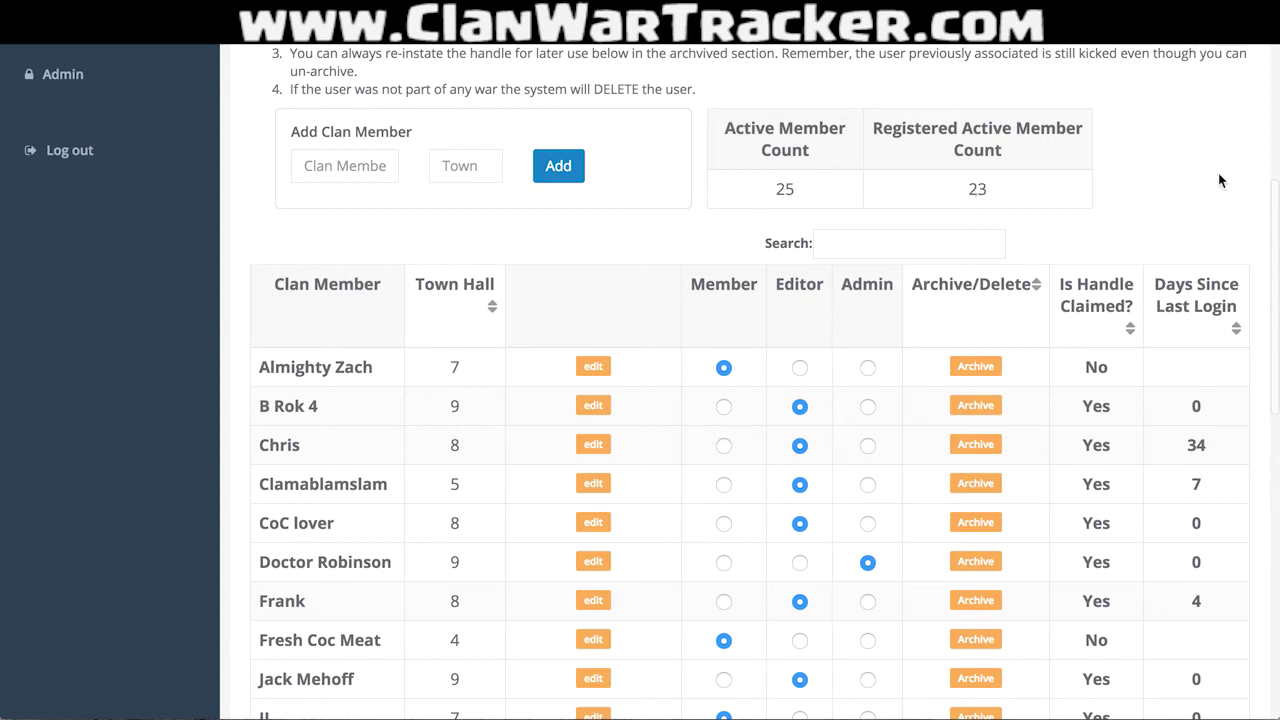
{"action": "scroll", "coordinate": [1219, 180], "scroll_direction": "down", "scroll_amount": 6}
{"action": "scroll", "coordinate": [1219, 180], "scroll_direction": "down", "scroll_amount": 2}
{"action": "scroll", "coordinate": [1219, 180], "scroll_direction": "up", "scroll_amount": 4}
{"action": "scroll", "coordinate": [1220, 178], "scroll_direction": "up", "scroll_amount": 1}
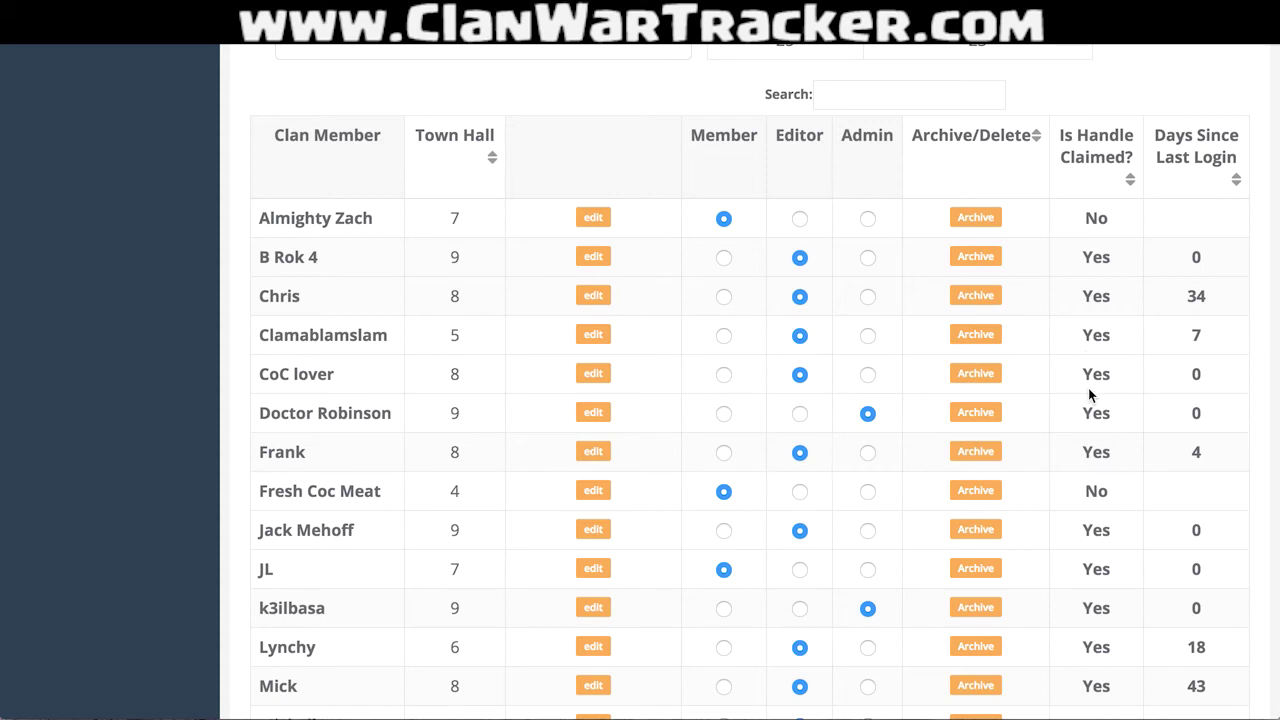
- Examine the days since last login for the active clan members
{"action": "double_click", "coordinate": [1196, 297]}
{"action": "left_click", "coordinate": [1192, 378]}
{"action": "scroll", "coordinate": [1190, 384], "scroll_direction": "down", "scroll_amount": 1}
{"action": "scroll", "coordinate": [1190, 384], "scroll_direction": "down", "scroll_amount": 3}
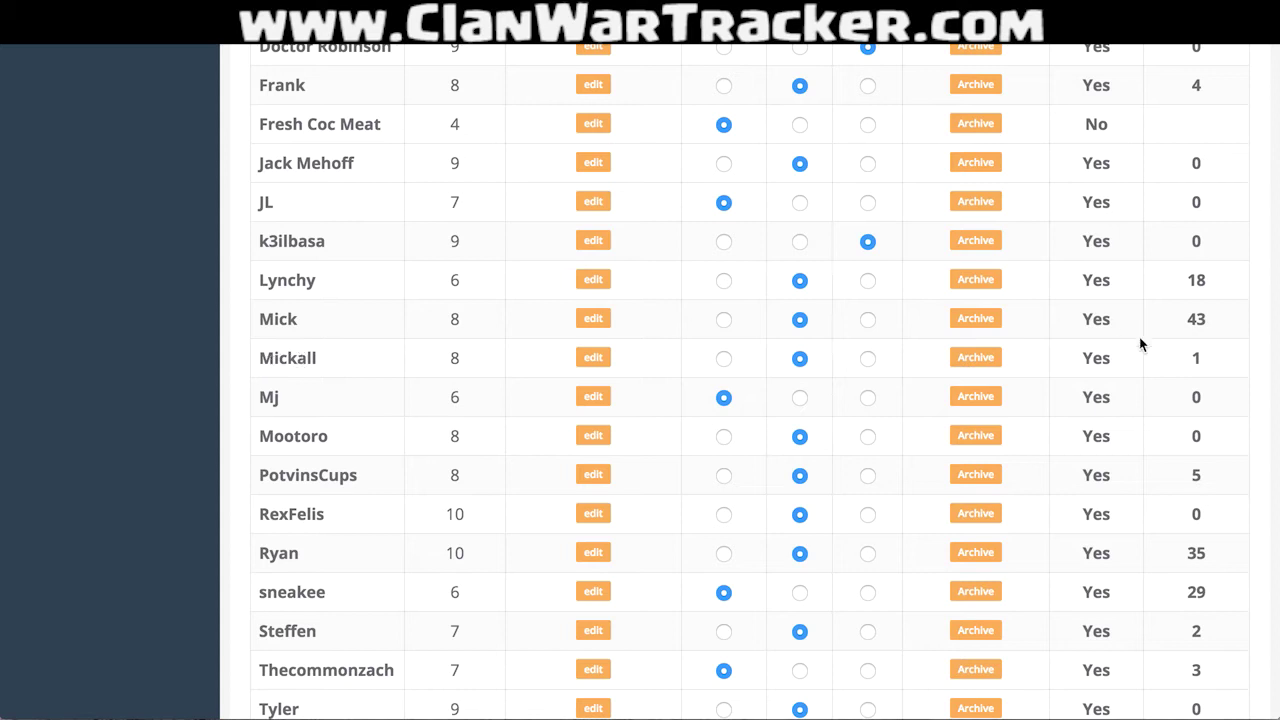
{"action": "left_click", "coordinate": [1198, 318]}
{"action": "scroll", "coordinate": [1207, 380], "scroll_direction": "down", "scroll_amount": 5}
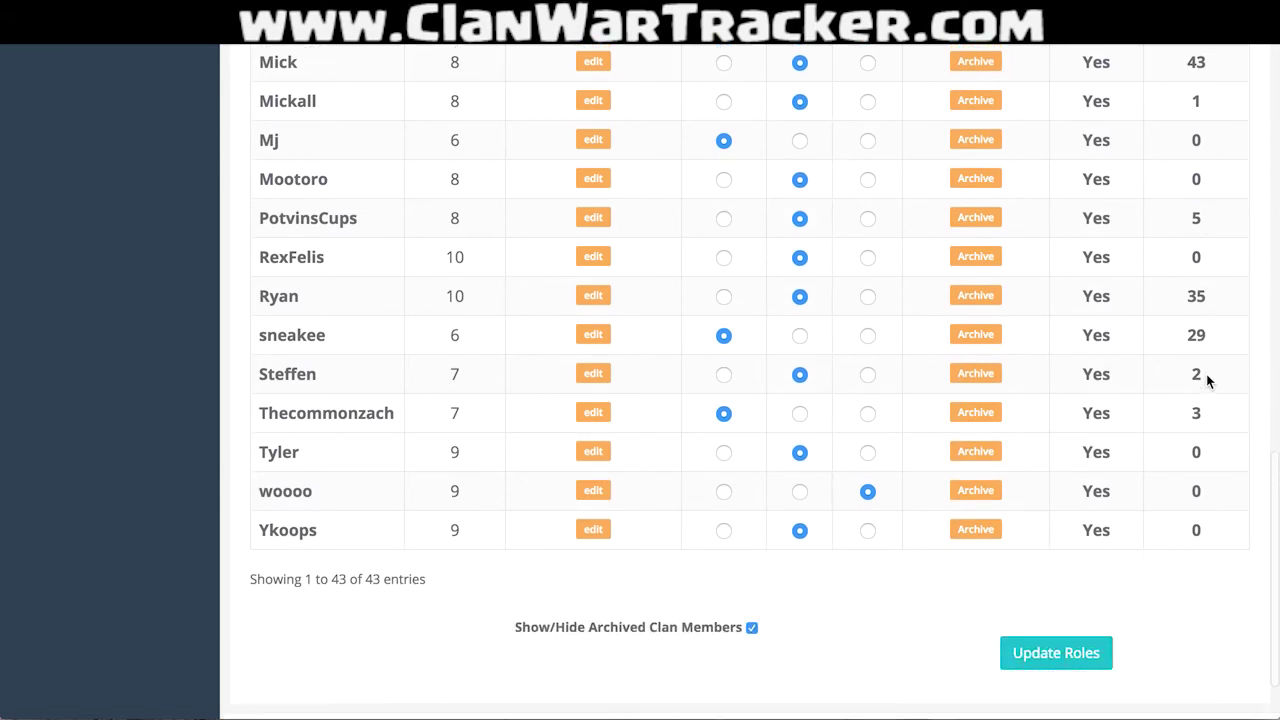
{"action": "scroll", "coordinate": [1207, 380], "scroll_direction": "up", "scroll_amount": 10}
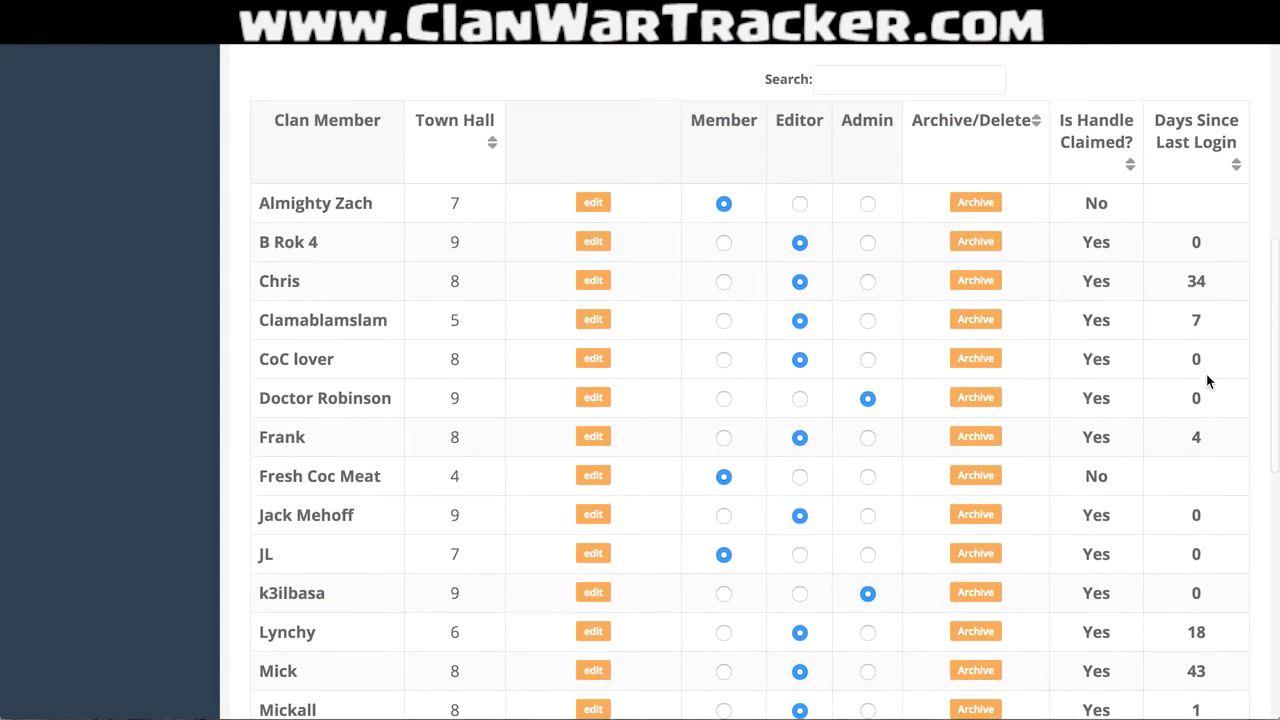
{"action": "scroll", "coordinate": [1206, 380], "scroll_direction": "down", "scroll_amount": 3}
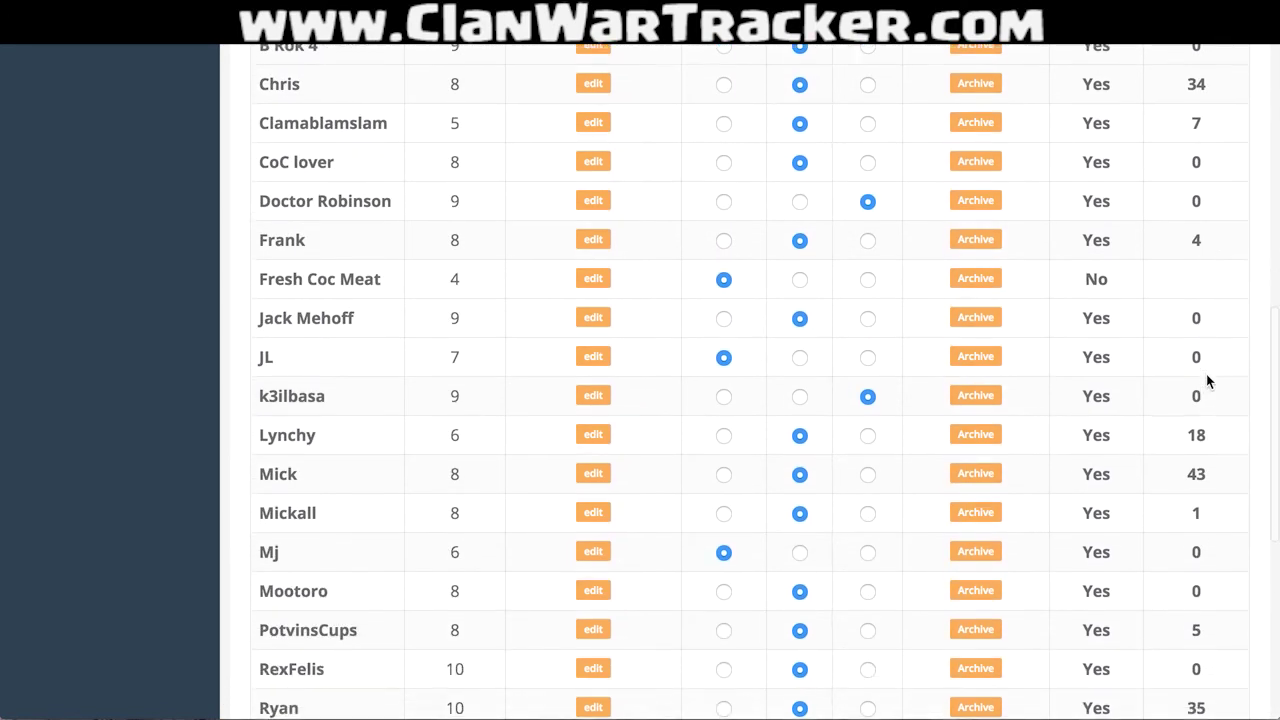
{"action": "scroll", "coordinate": [1206, 380], "scroll_direction": "up", "scroll_amount": 2}
{"action": "scroll", "coordinate": [1206, 380], "scroll_direction": "down", "scroll_amount": 7}
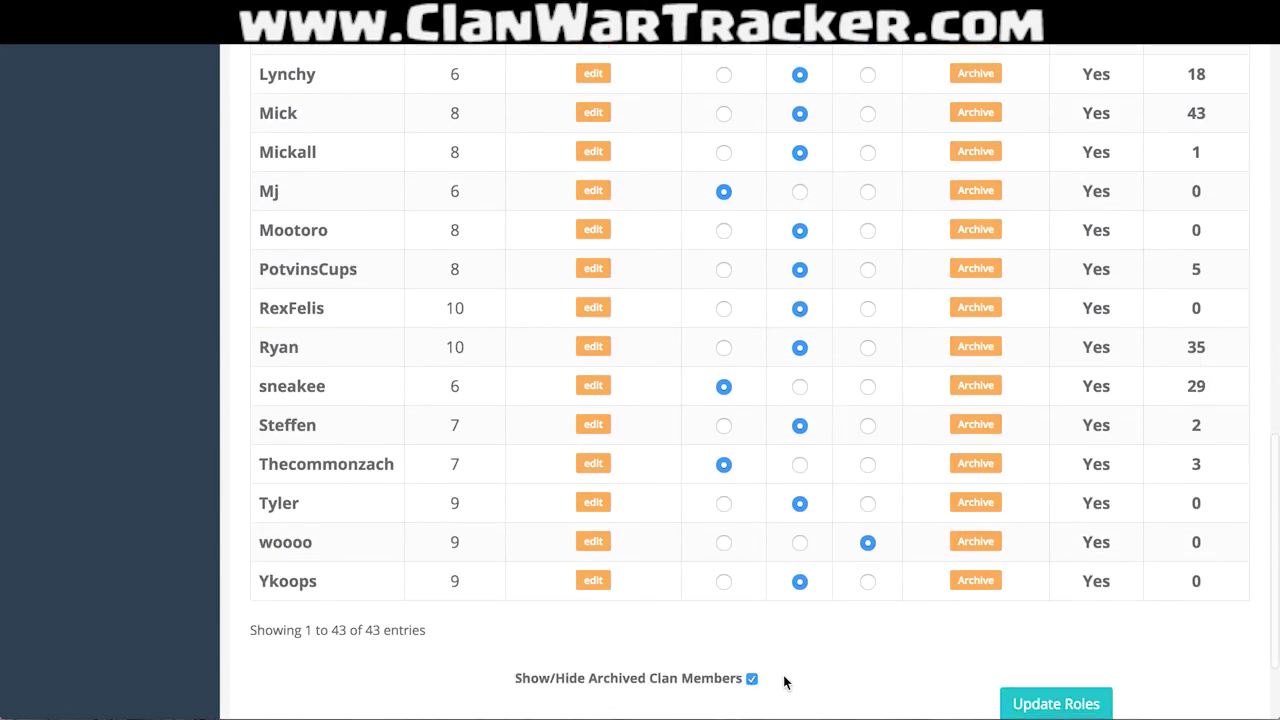
- Show the archived clan members, review their entries in the list, and hide them again
{"action": "scroll", "coordinate": [786, 680], "scroll_direction": "down", "scroll_amount": 2}
{"action": "left_click", "coordinate": [752, 588]}
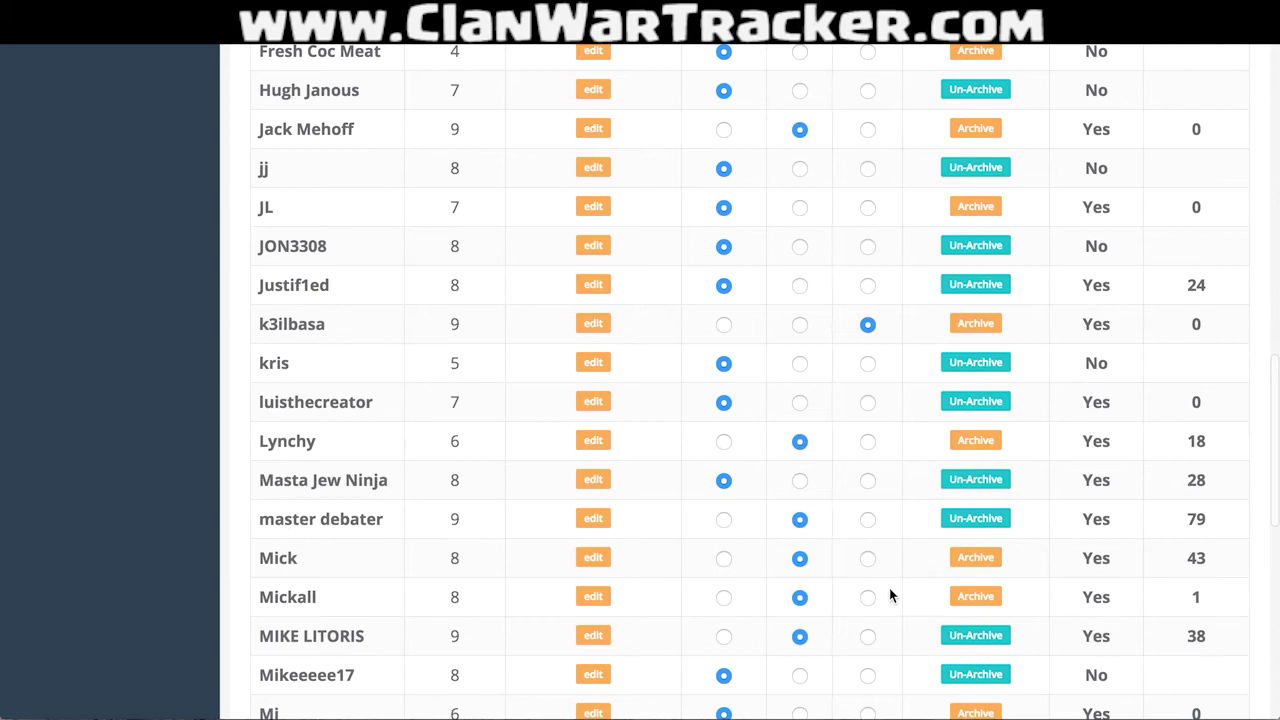
{"action": "scroll", "coordinate": [922, 600], "scroll_direction": "down", "scroll_amount": 4}
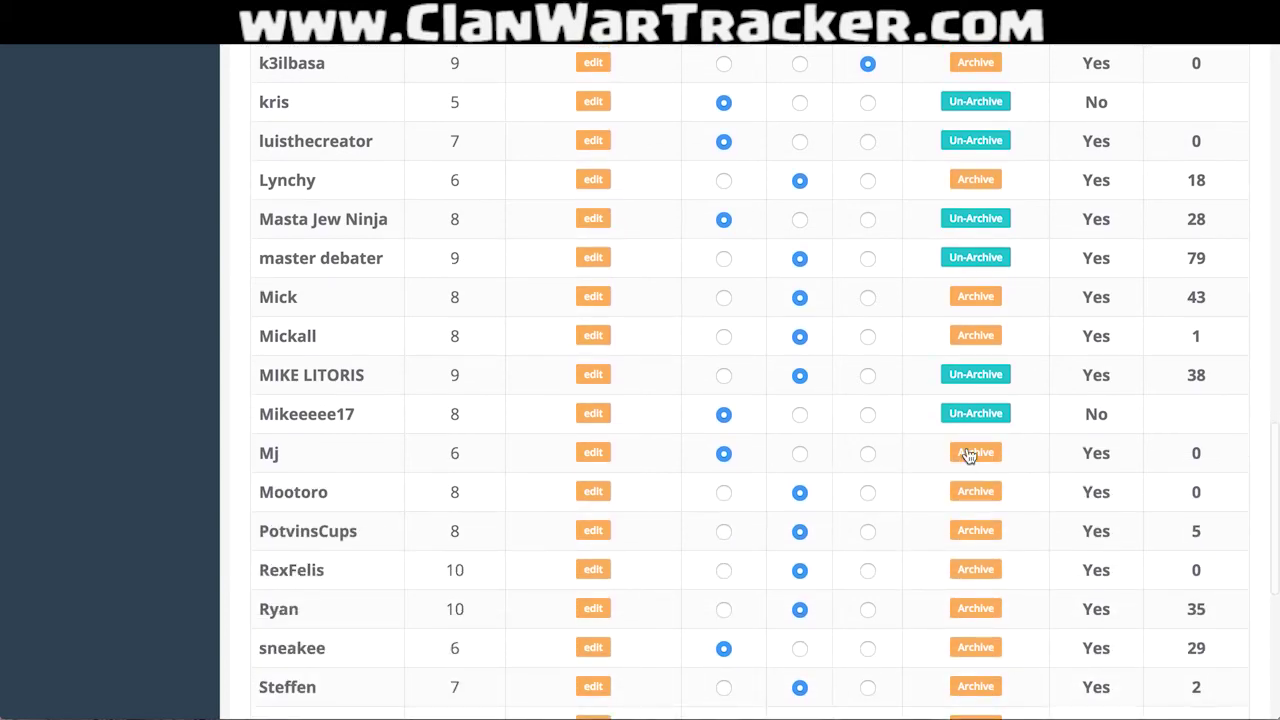
{"action": "scroll", "coordinate": [891, 420], "scroll_direction": "up", "scroll_amount": 5}
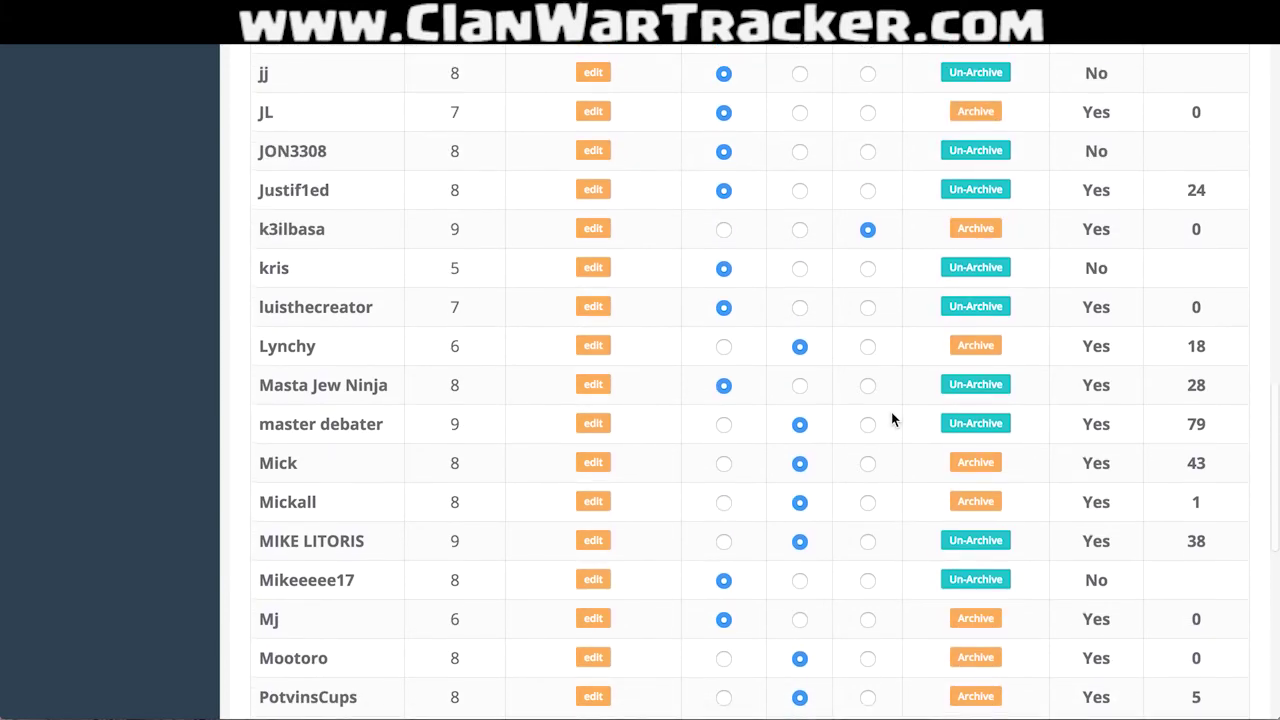
{"action": "scroll", "coordinate": [891, 418], "scroll_direction": "up", "scroll_amount": 17}
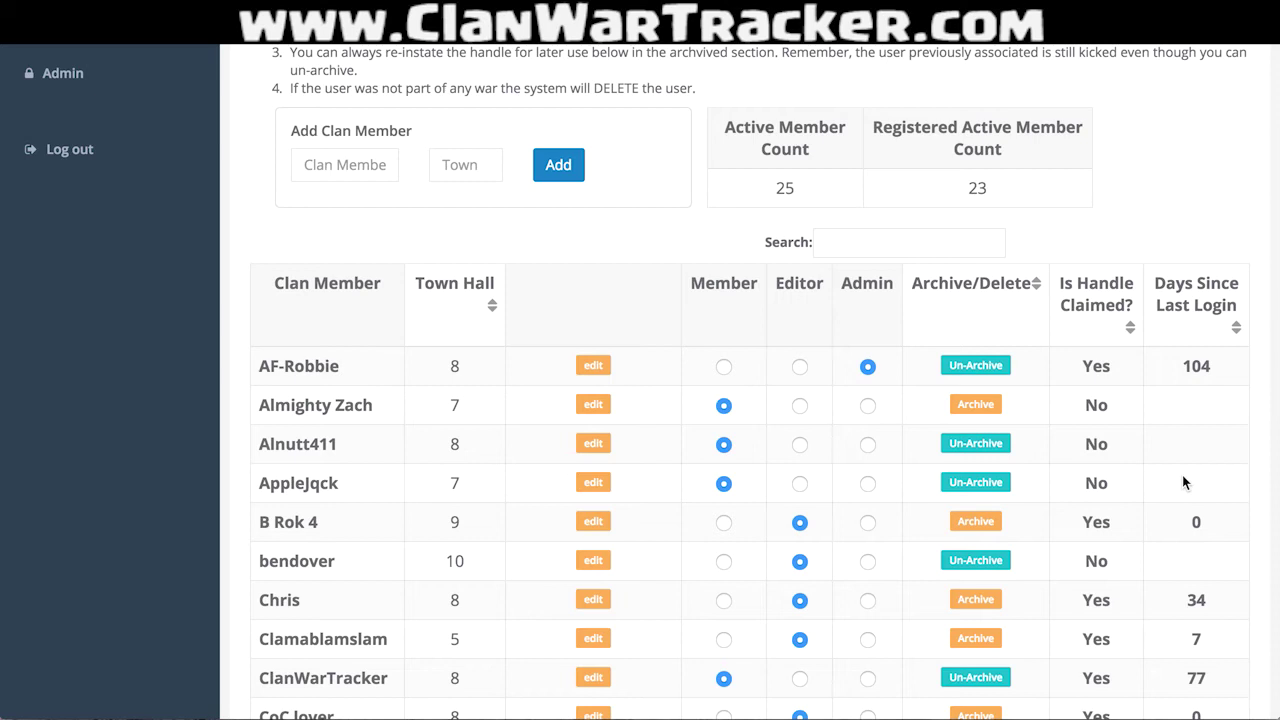
{"action": "scroll", "coordinate": [1182, 482], "scroll_direction": "down", "scroll_amount": 12}
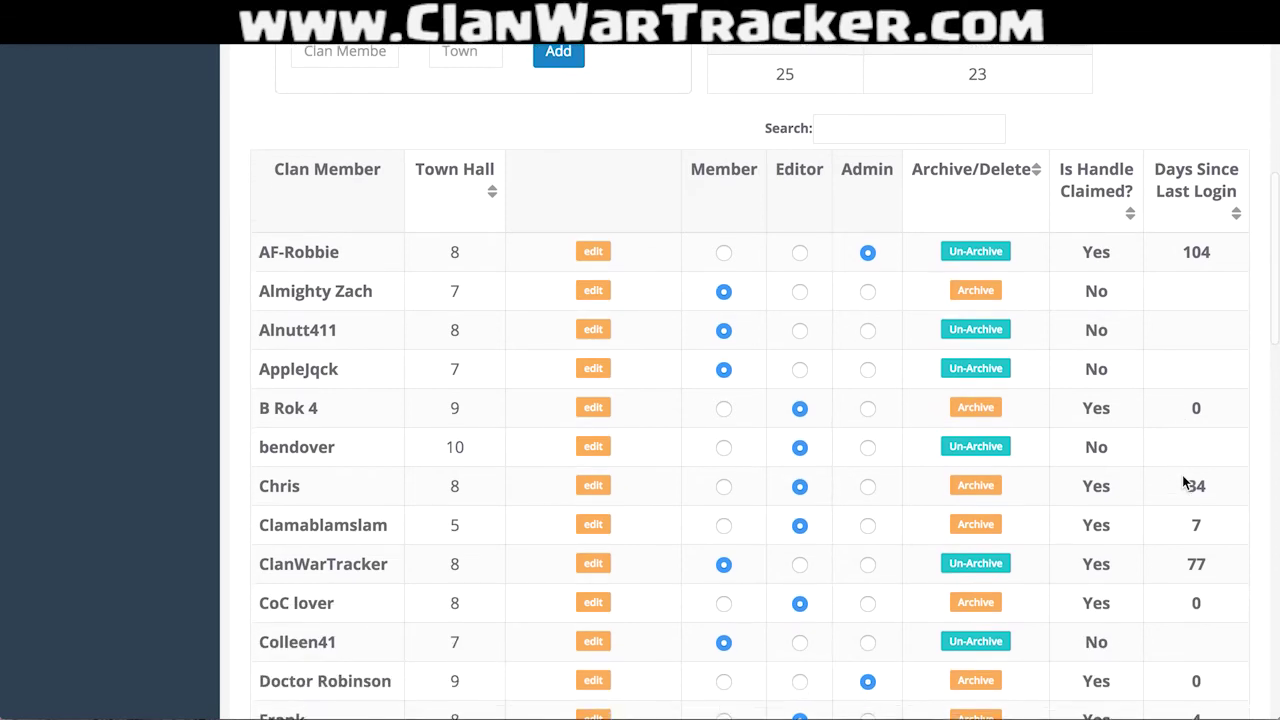
{"action": "scroll", "coordinate": [1182, 477], "scroll_direction": "down", "scroll_amount": 4}
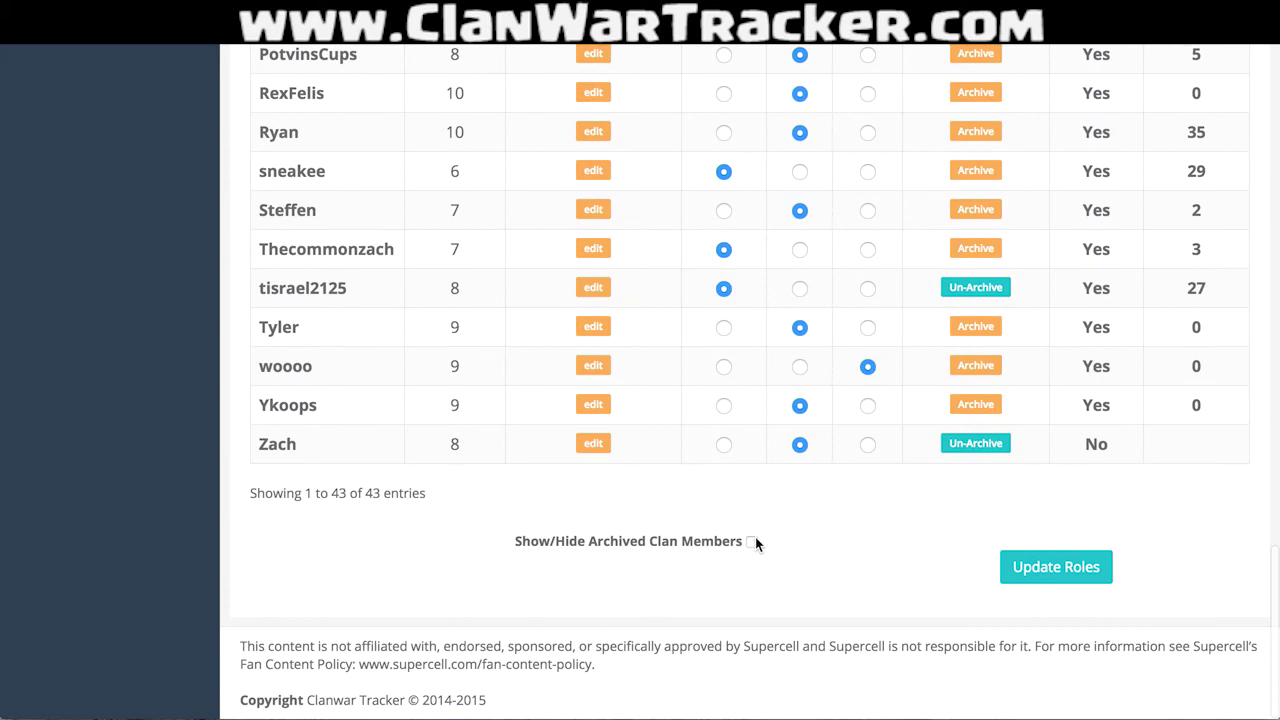
{"action": "left_click", "coordinate": [752, 541]}
{"action": "scroll", "coordinate": [1231, 475], "scroll_direction": "up", "scroll_amount": 9}
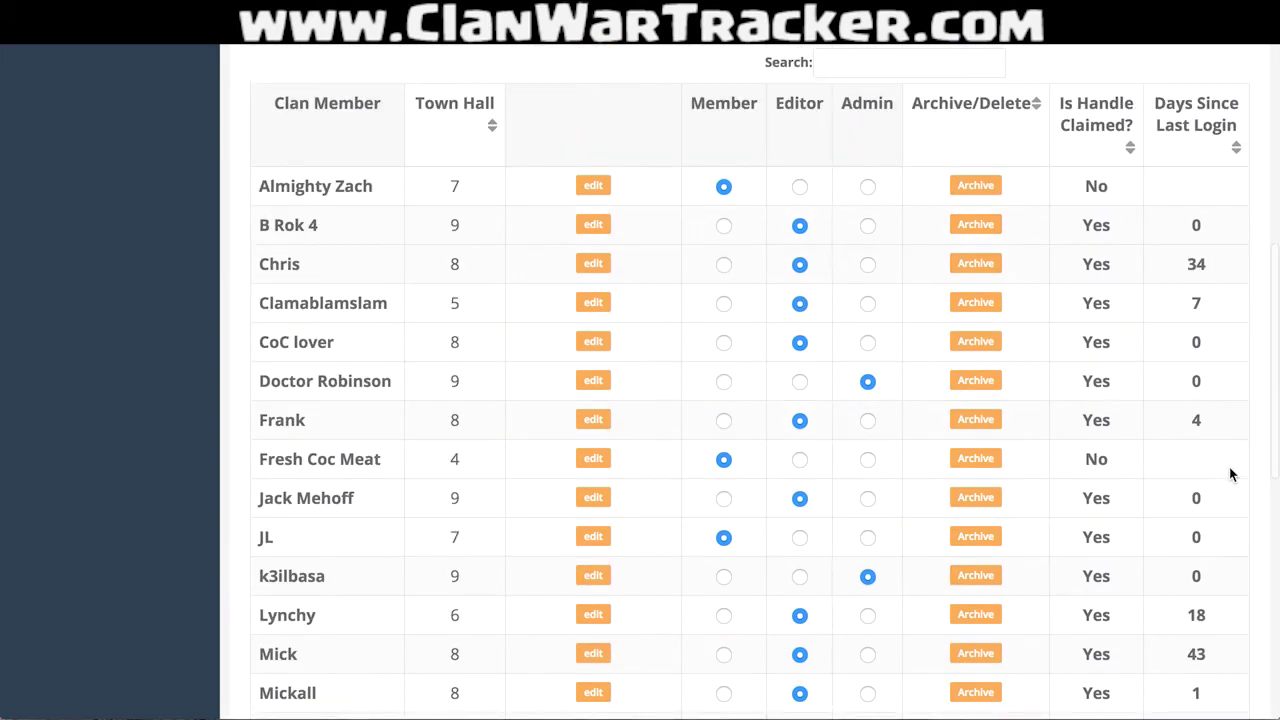
- Add a clan member called UnDoc with Town Hall level 8
{"action": "left_click", "coordinate": [360, 213]}
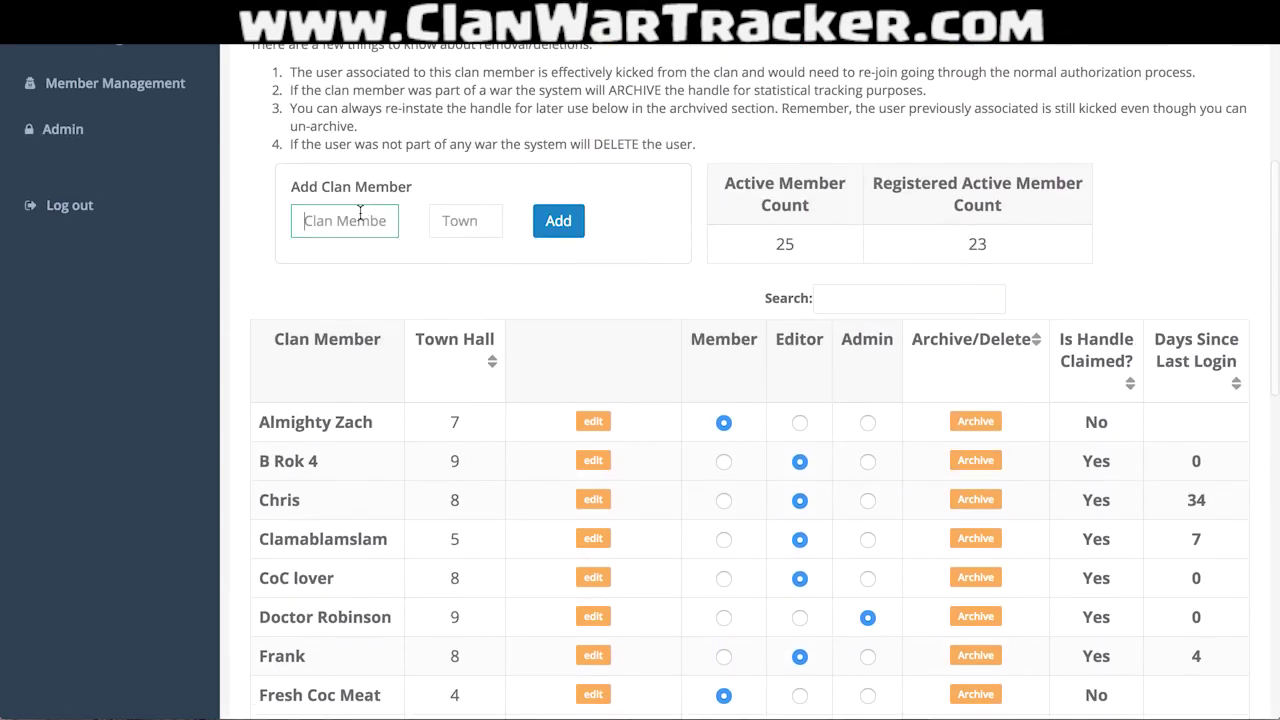
{"action": "type", "text": "UnDoc"}
{"action": "key", "text": "Tab"}
{"action": "type", "text": "8"}
{"action": "left_click", "coordinate": [558, 220]}
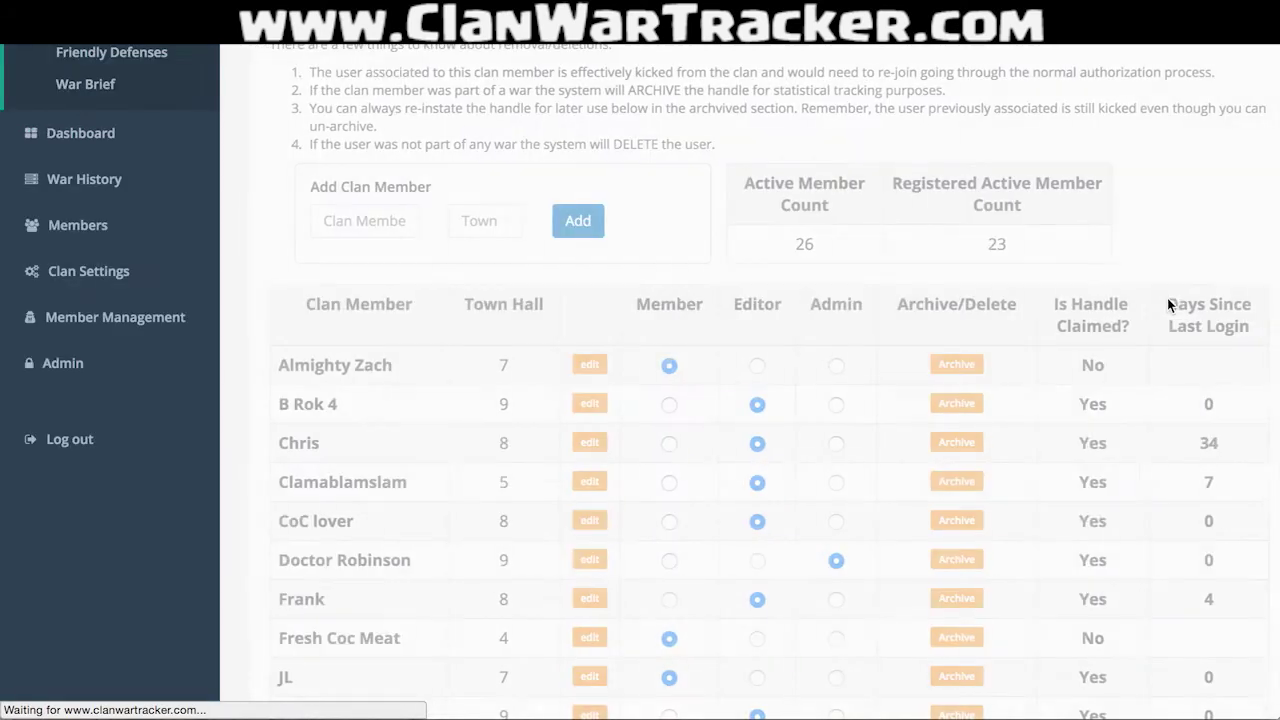
{"action": "scroll", "coordinate": [1168, 305], "scroll_direction": "down", "scroll_amount": 10}
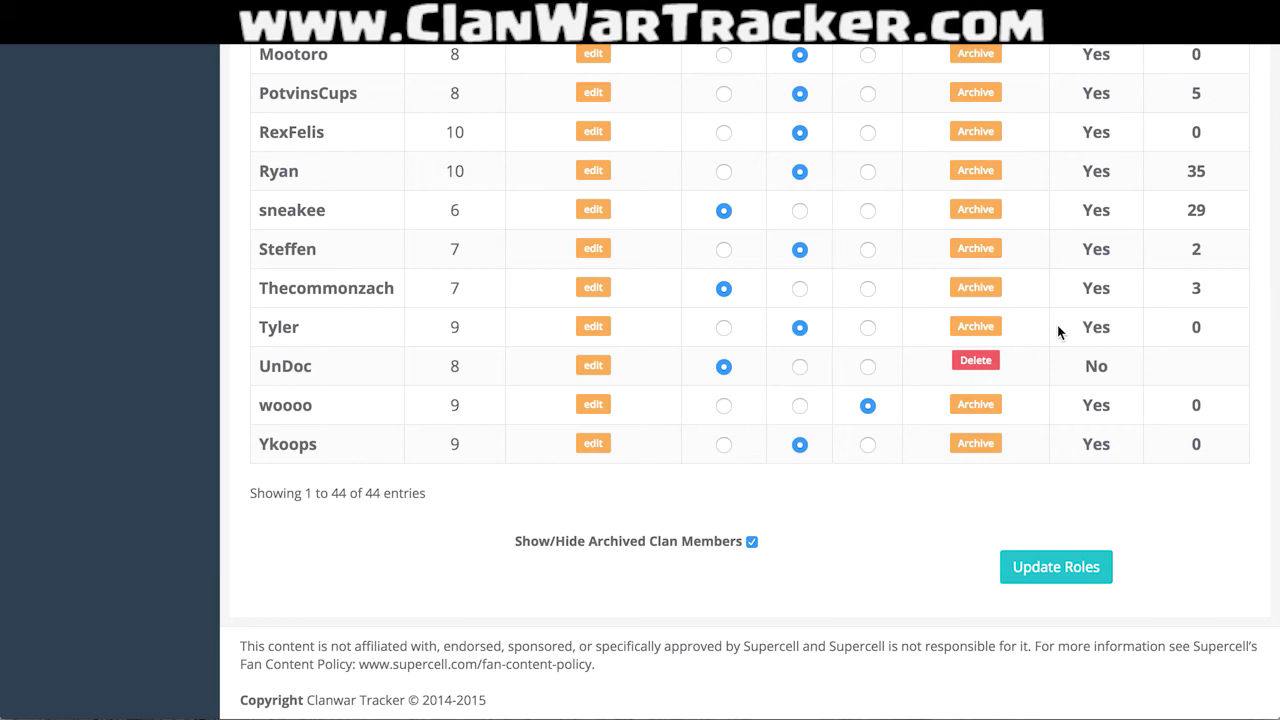
{"action": "scroll", "coordinate": [1057, 325], "scroll_direction": "up", "scroll_amount": 10}
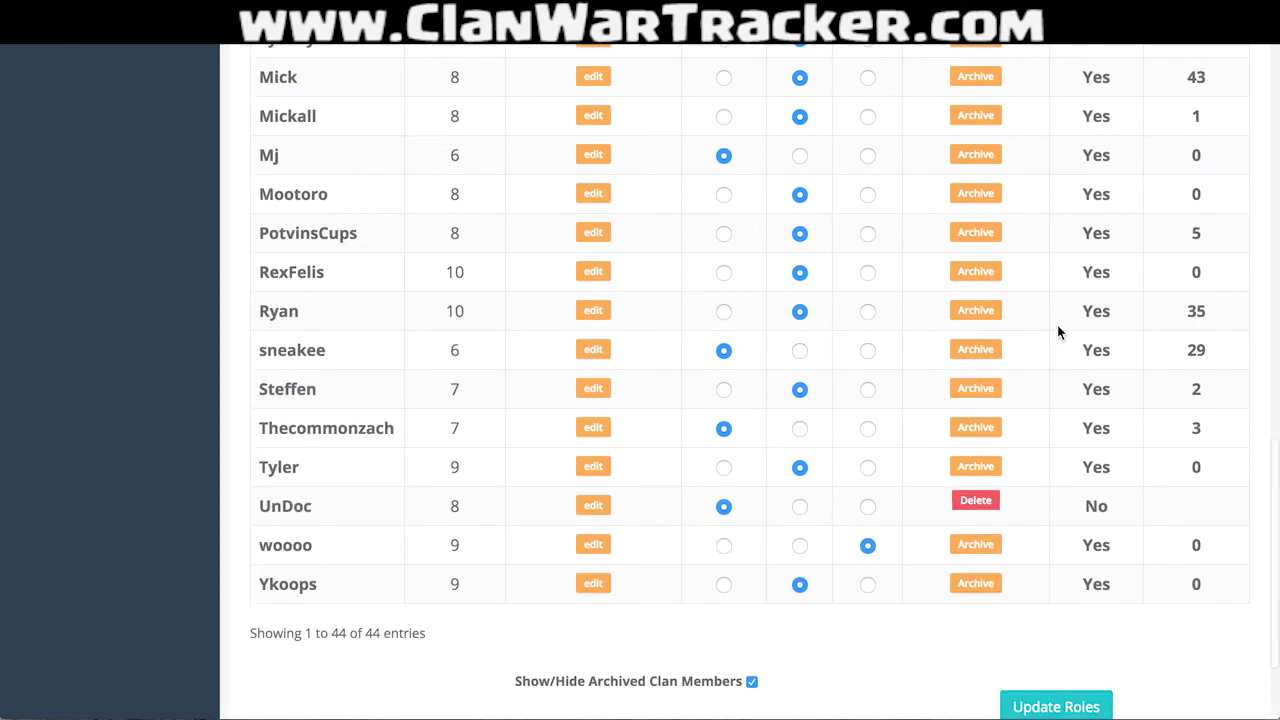
{"action": "scroll", "coordinate": [1057, 325], "scroll_direction": "down", "scroll_amount": 10}
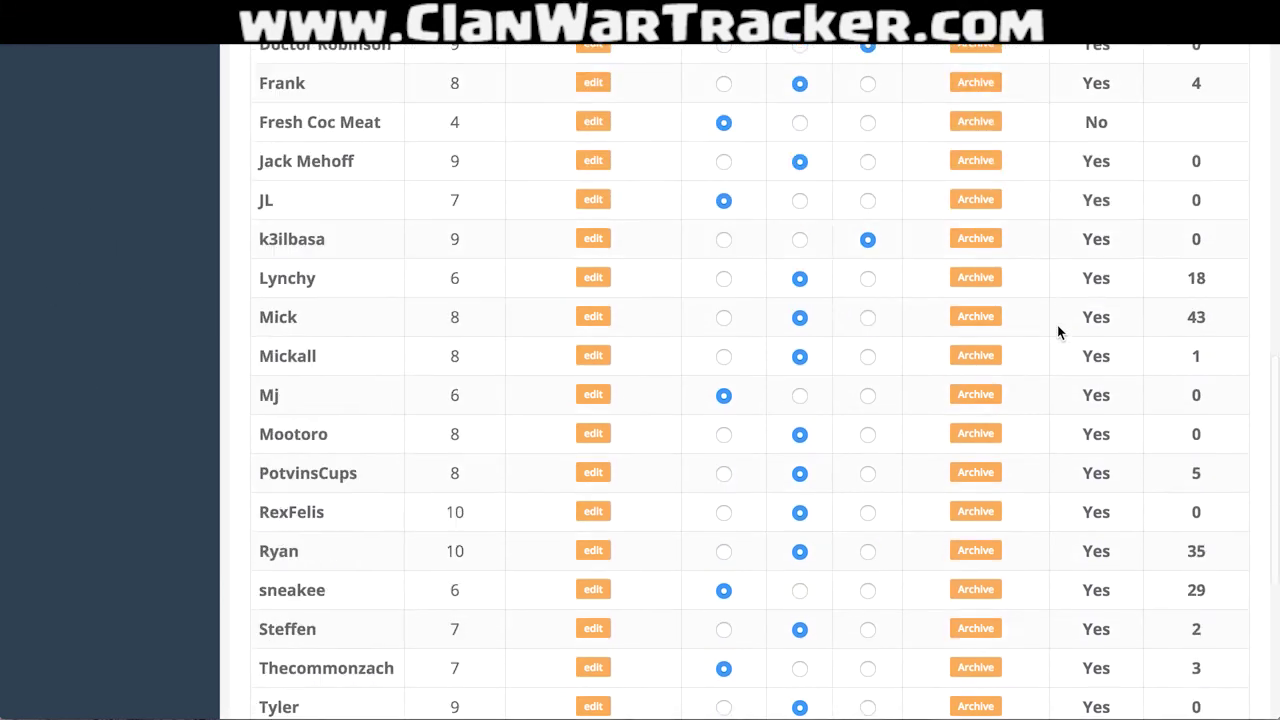
{"action": "left_click", "coordinate": [976, 414]}
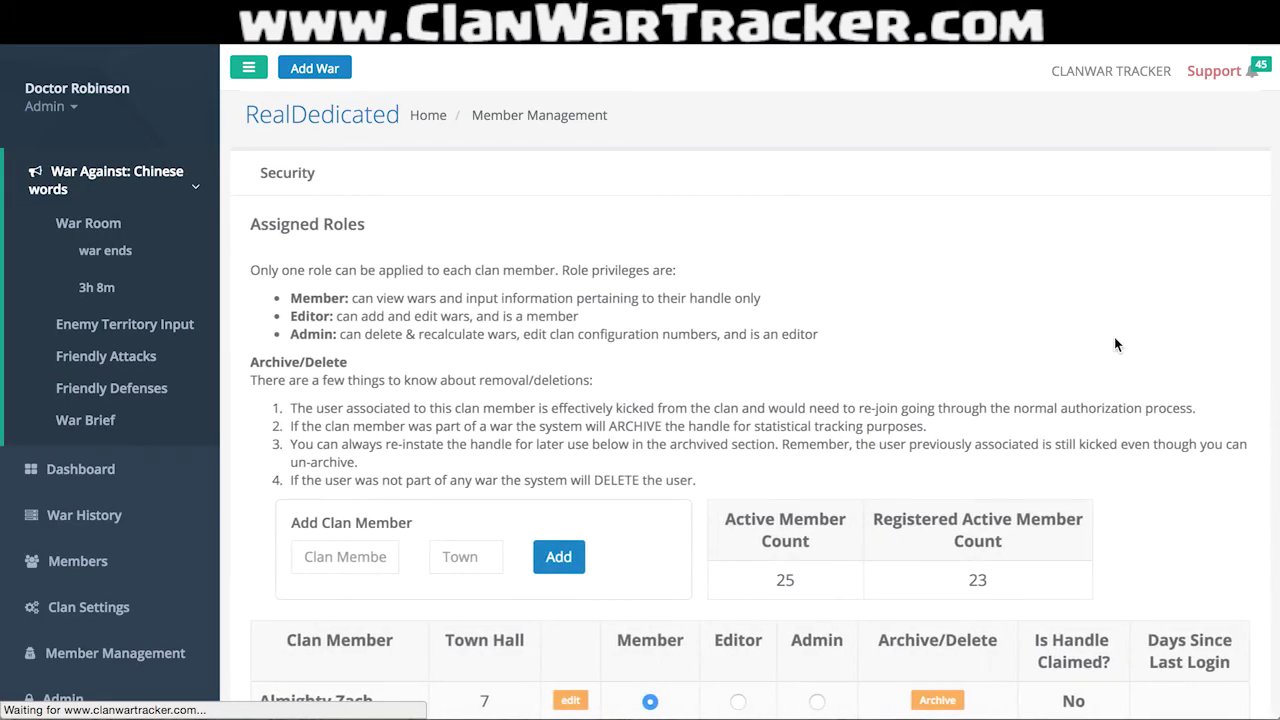
{"action": "scroll", "coordinate": [1116, 344], "scroll_direction": "down", "scroll_amount": 10}
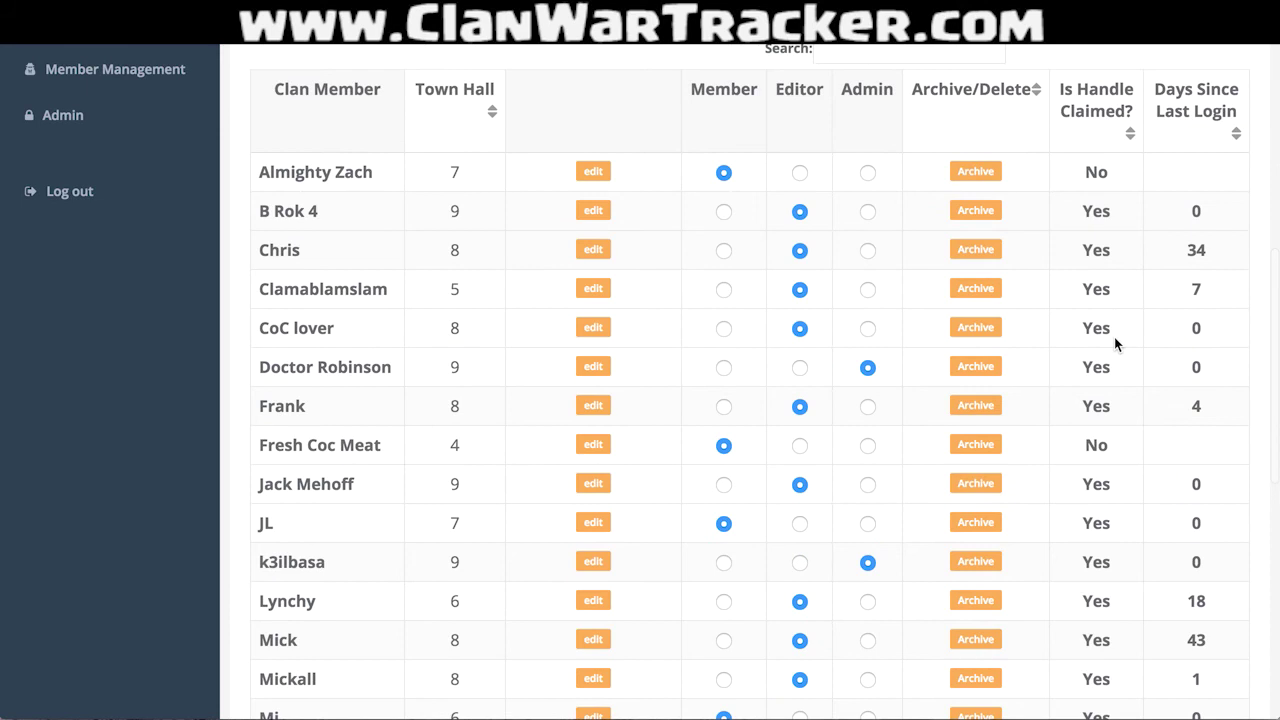
{"action": "scroll", "coordinate": [1116, 343], "scroll_direction": "down", "scroll_amount": 2}
{"action": "scroll", "coordinate": [1116, 343], "scroll_direction": "down", "scroll_amount": 10}
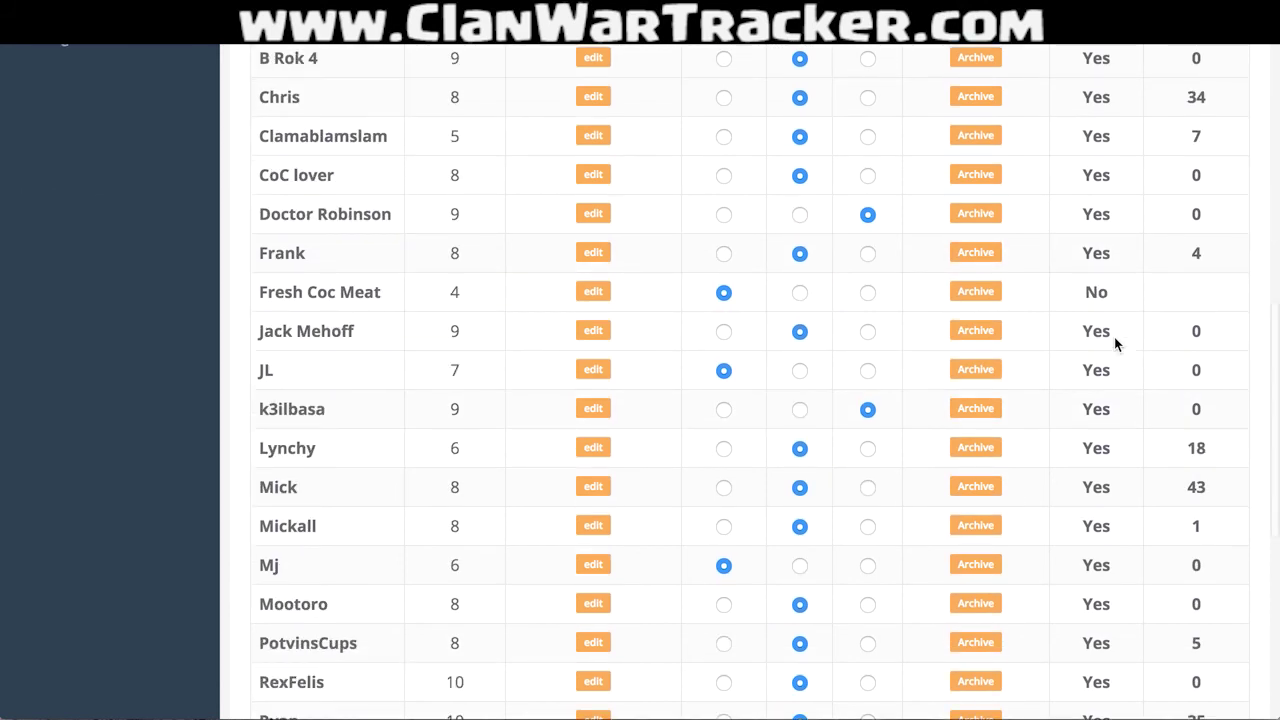
{"action": "scroll", "coordinate": [1116, 344], "scroll_direction": "down", "scroll_amount": 1}
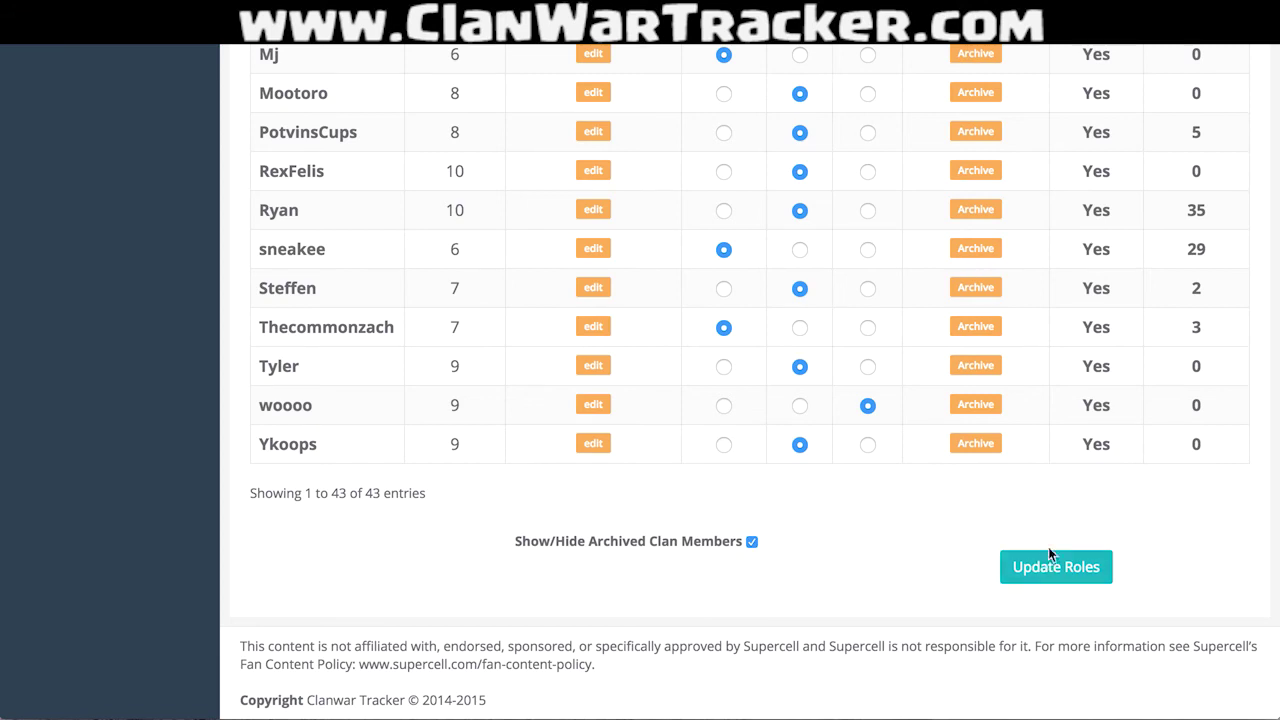
{"action": "scroll", "coordinate": [1080, 245], "scroll_direction": "up", "scroll_amount": 14}
{"action": "scroll", "coordinate": [1080, 245], "scroll_direction": "down", "scroll_amount": 4}
{"action": "scroll", "coordinate": [1080, 245], "scroll_direction": "down", "scroll_amount": 2}
{"action": "left_click", "coordinate": [799, 244]}
{"action": "scroll", "coordinate": [916, 390], "scroll_direction": "down", "scroll_amount": 6}
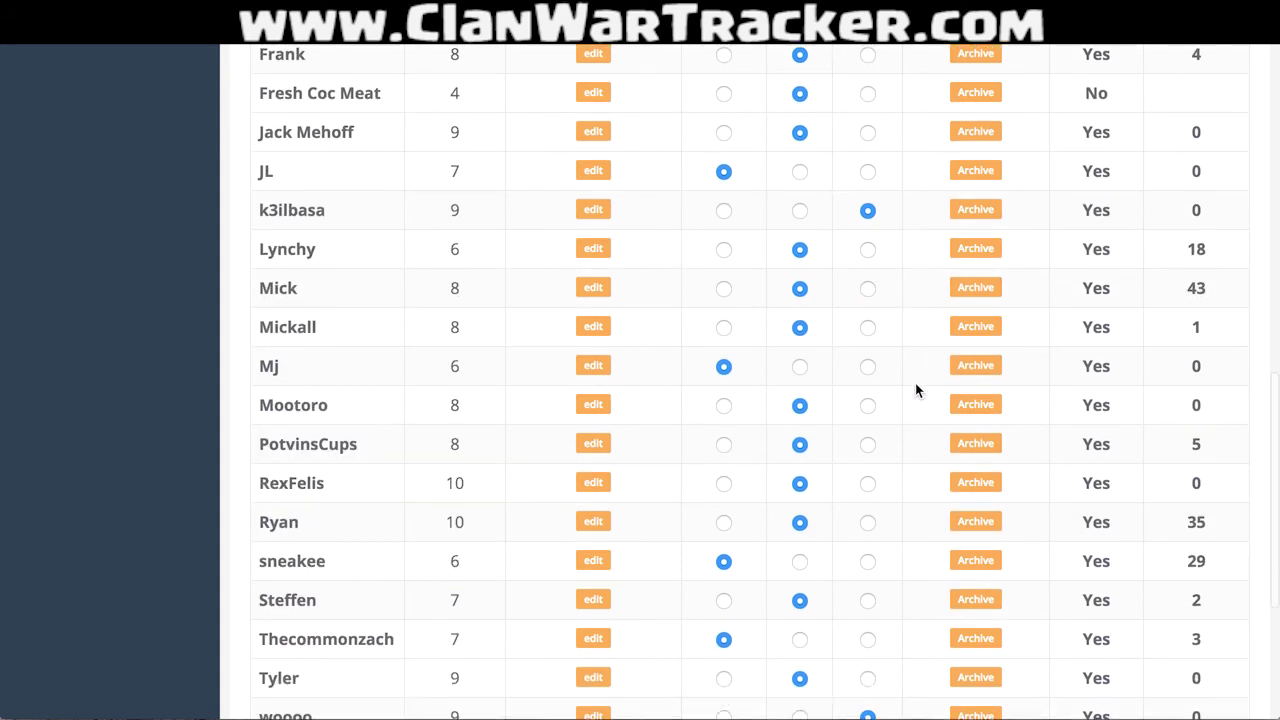
{"action": "left_click", "coordinate": [800, 388]}
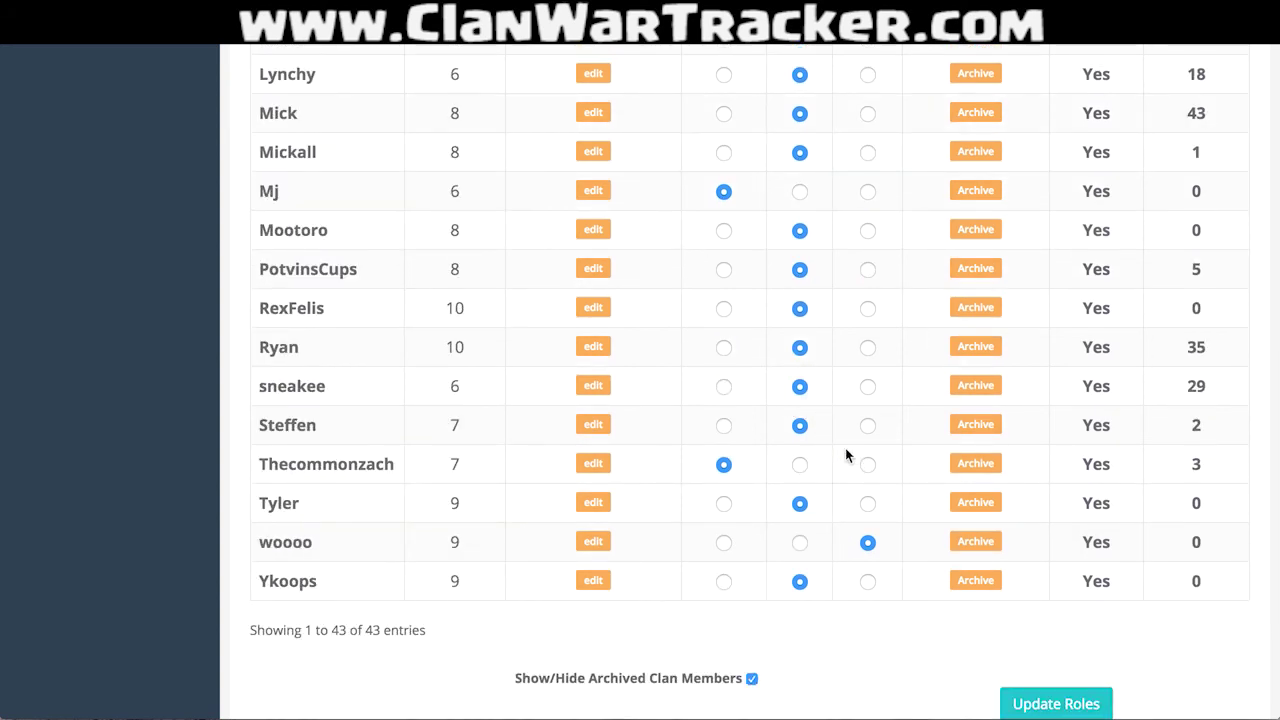
{"action": "scroll", "coordinate": [832, 447], "scroll_direction": "down", "scroll_amount": 3}
{"action": "left_click", "coordinate": [1072, 570]}
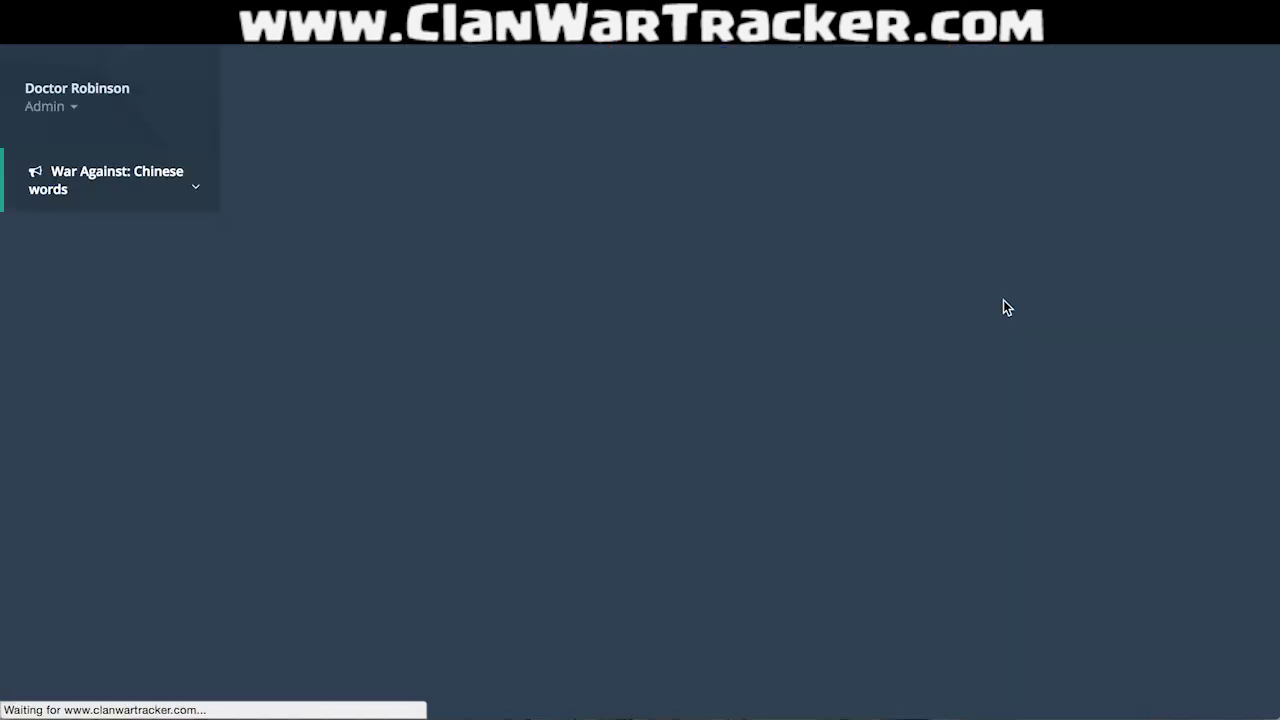
- Review the archive/delete rules, and check the members' roles and days since last login
{"action": "scroll", "coordinate": [1006, 308], "scroll_direction": "down", "scroll_amount": 3}
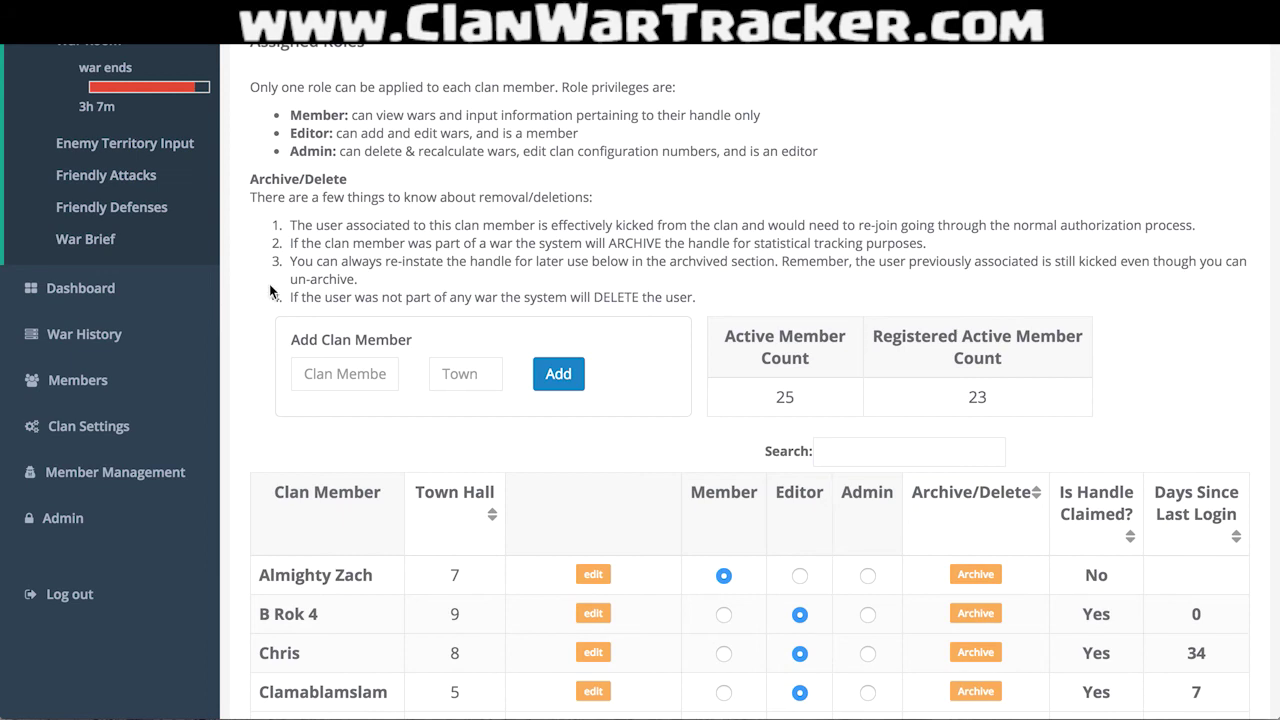
{"action": "left_click_drag", "start_coordinate": [287, 226], "coordinate": [712, 298]}
{"action": "left_click", "coordinate": [716, 302]}
{"action": "scroll", "coordinate": [1198, 391], "scroll_direction": "down", "scroll_amount": 8}
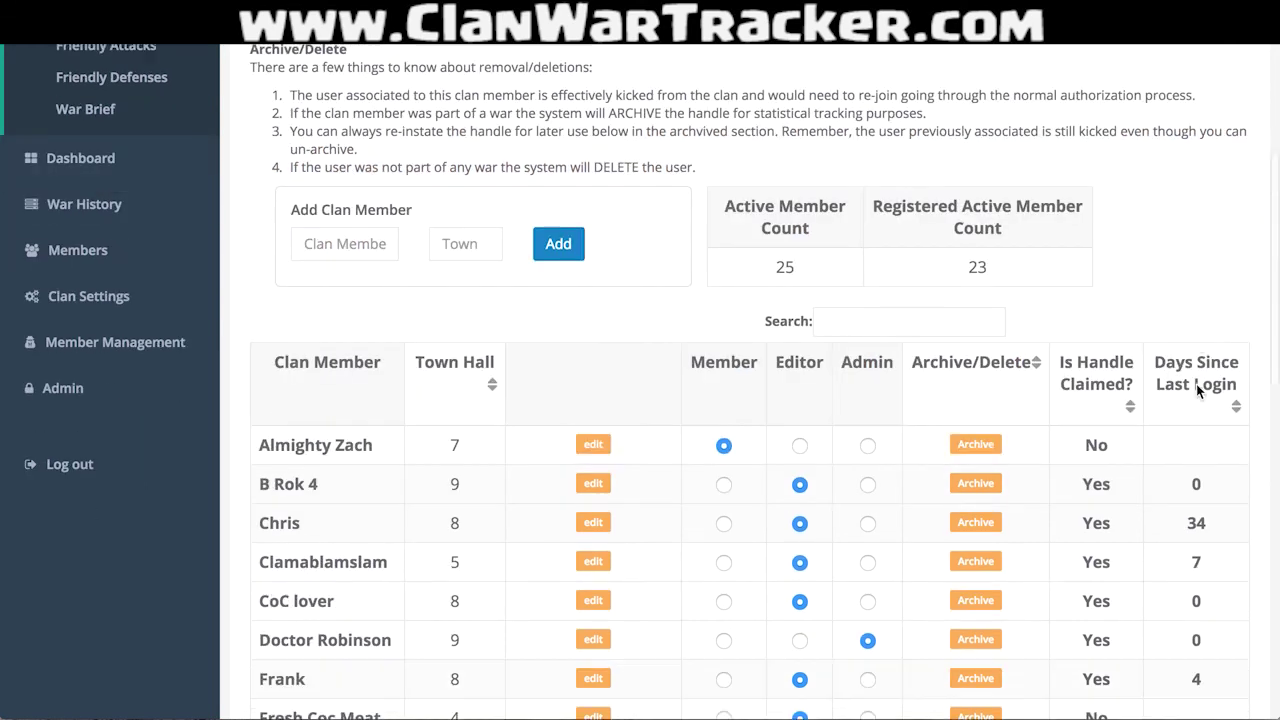
{"action": "scroll", "coordinate": [1198, 391], "scroll_direction": "down", "scroll_amount": 2}
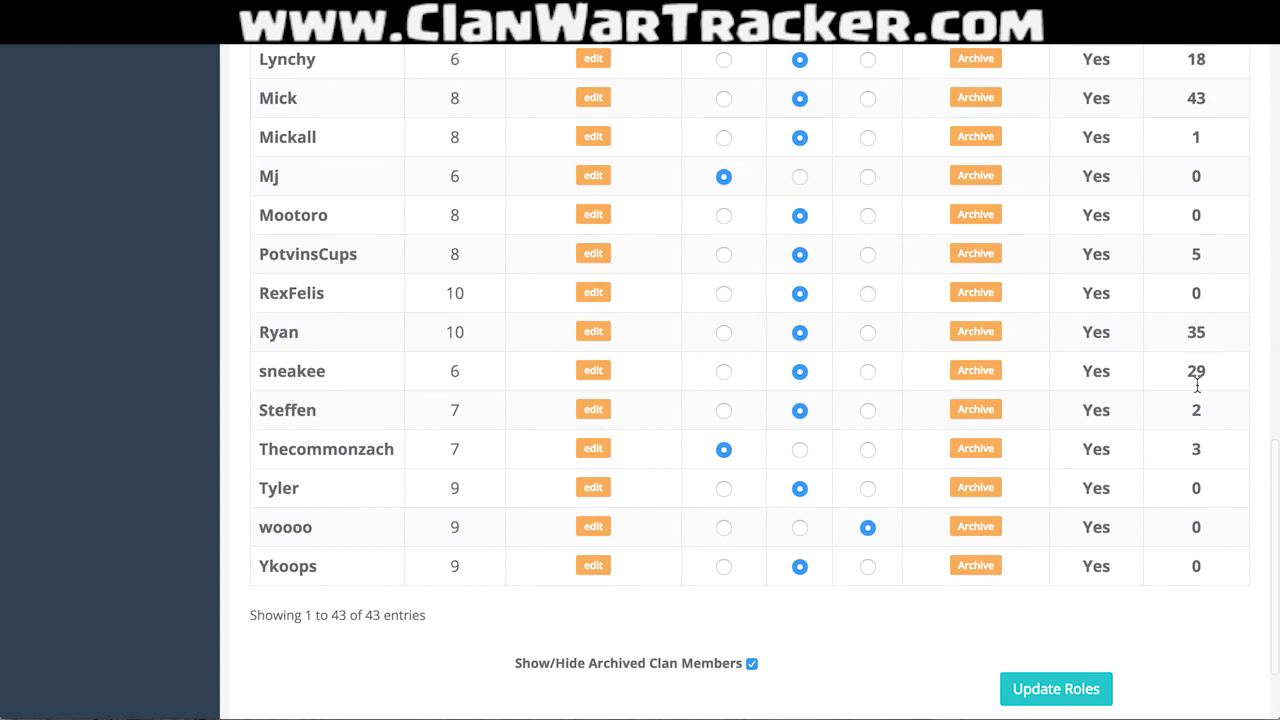
{"action": "scroll", "coordinate": [1198, 391], "scroll_direction": "up", "scroll_amount": 3}
{"action": "scroll", "coordinate": [1198, 391], "scroll_direction": "down", "scroll_amount": 3}
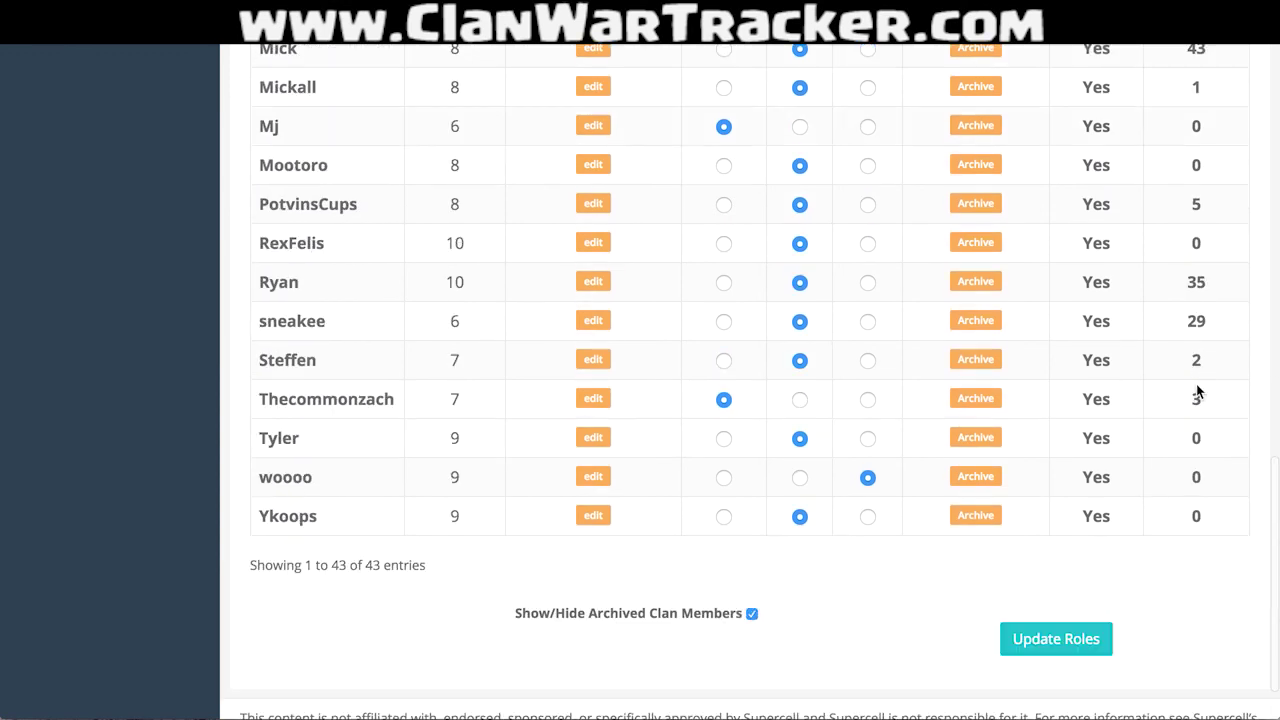